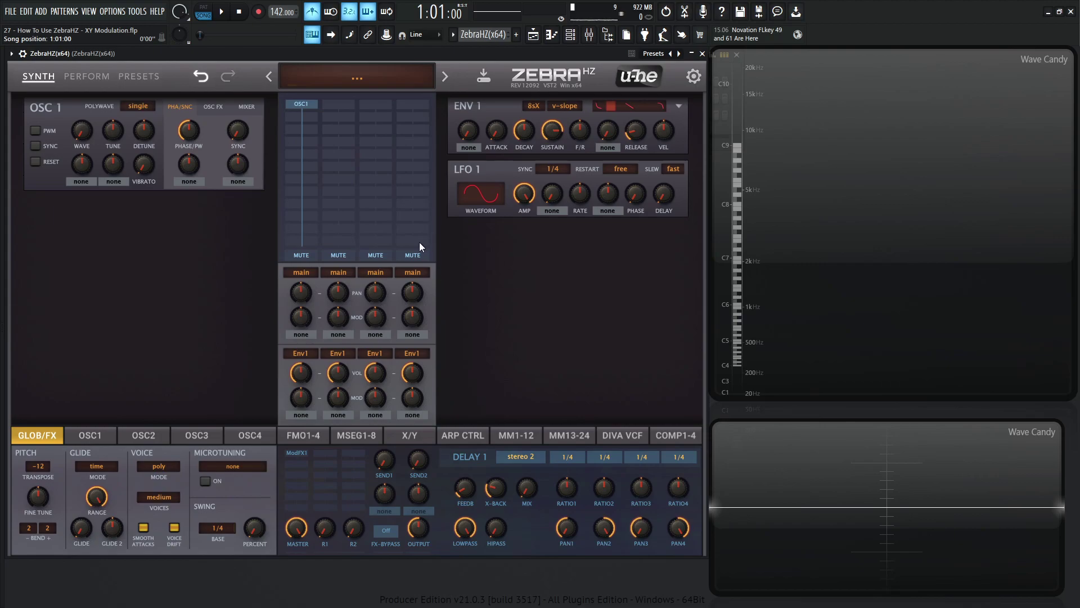
Step: Initialise the patch from the preset menu and switch the lower panel to the X/Y page
left_click(354, 72)
left_click(371, 82)
left_click(412, 440)
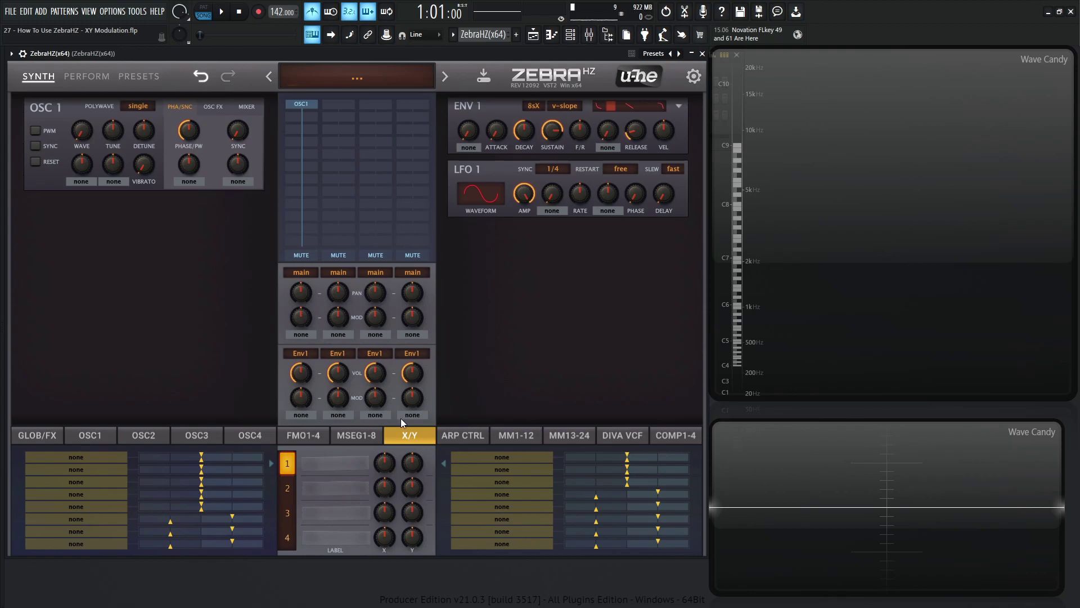
Step: Glance at the four PERFORM pads, return to SYNTH, and step through X/Y slots 2, 3 and 4
left_click(89, 77)
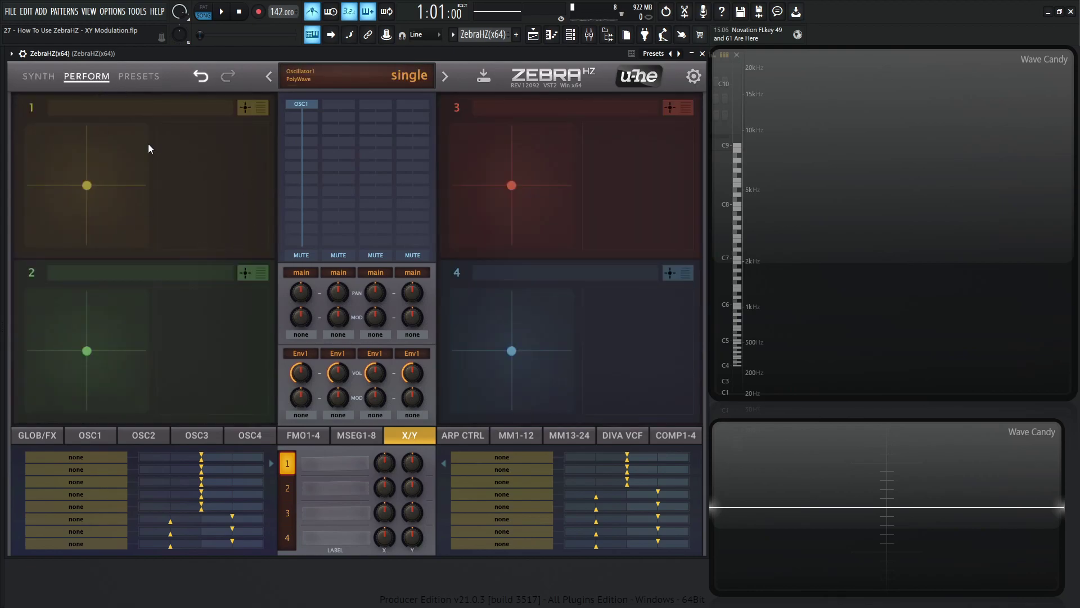
left_click(33, 77)
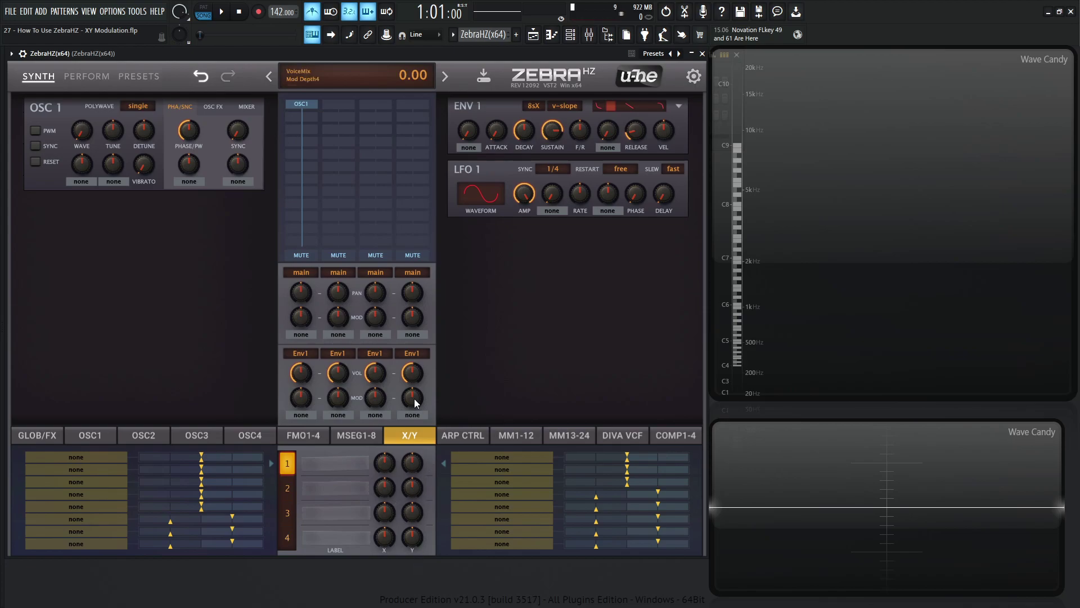
left_click(288, 488)
left_click(290, 512)
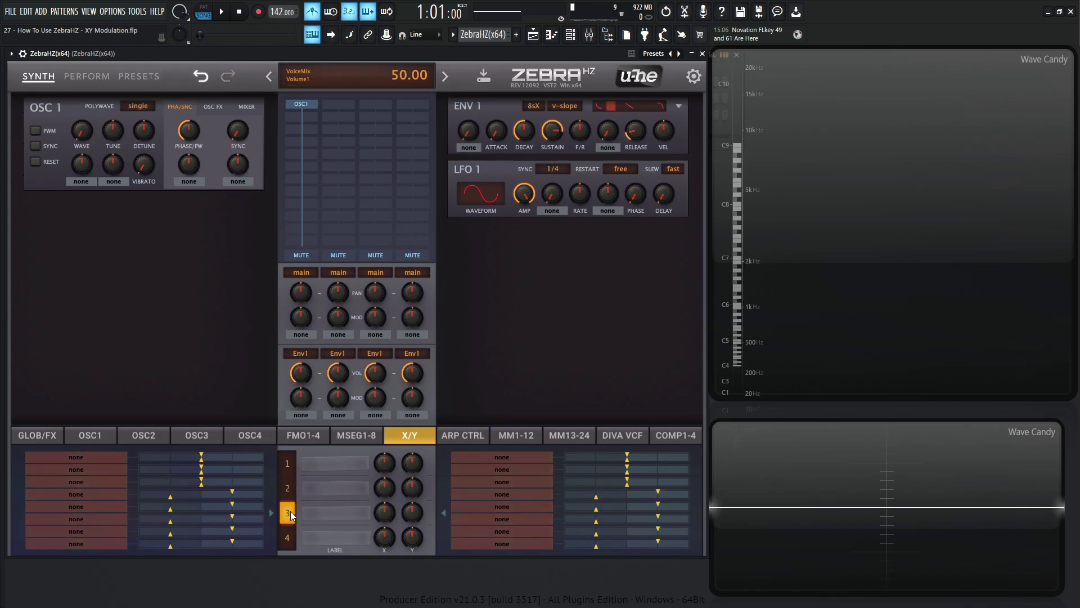
left_click(292, 536)
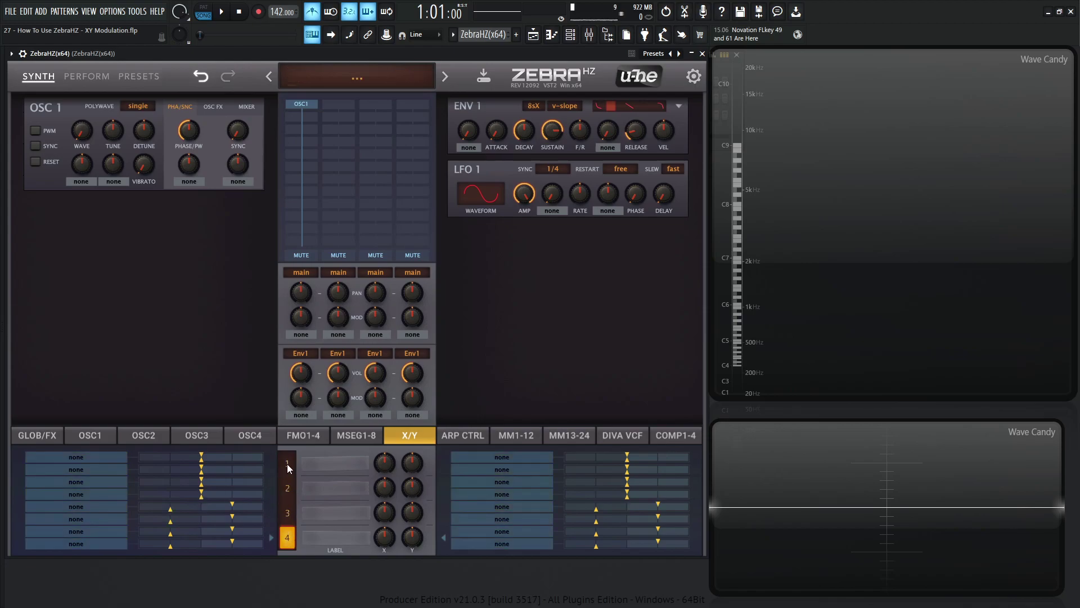
Step: Select XY pad 1, nudge its X and Y values back to 0, and reselect pad 1
left_click(287, 464)
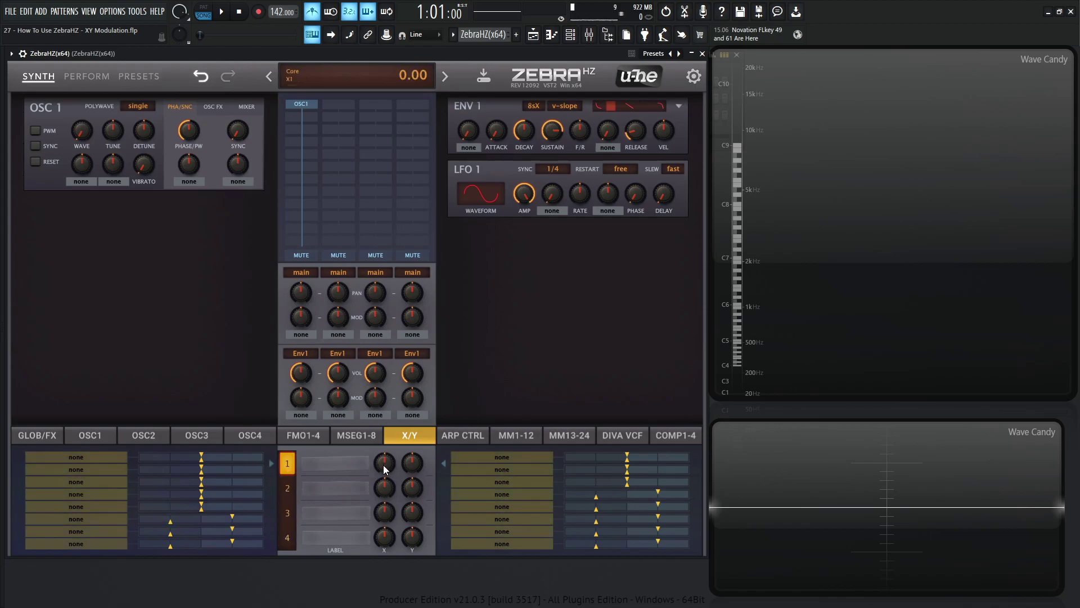
left_click_drag(383, 465, 386, 467)
left_click_drag(416, 461, 414, 460)
left_click(287, 489)
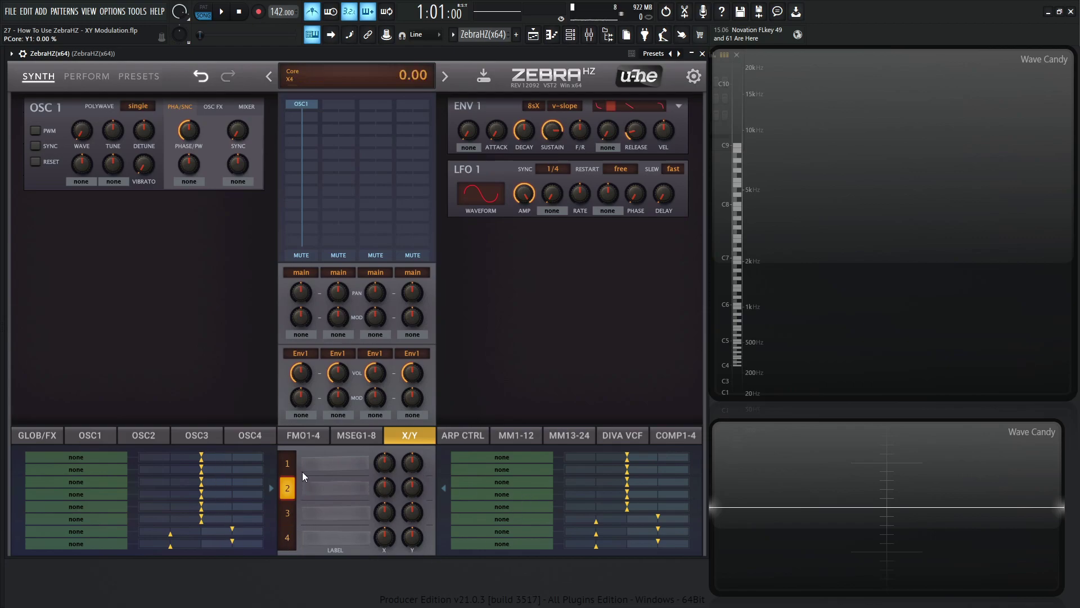
left_click(287, 464)
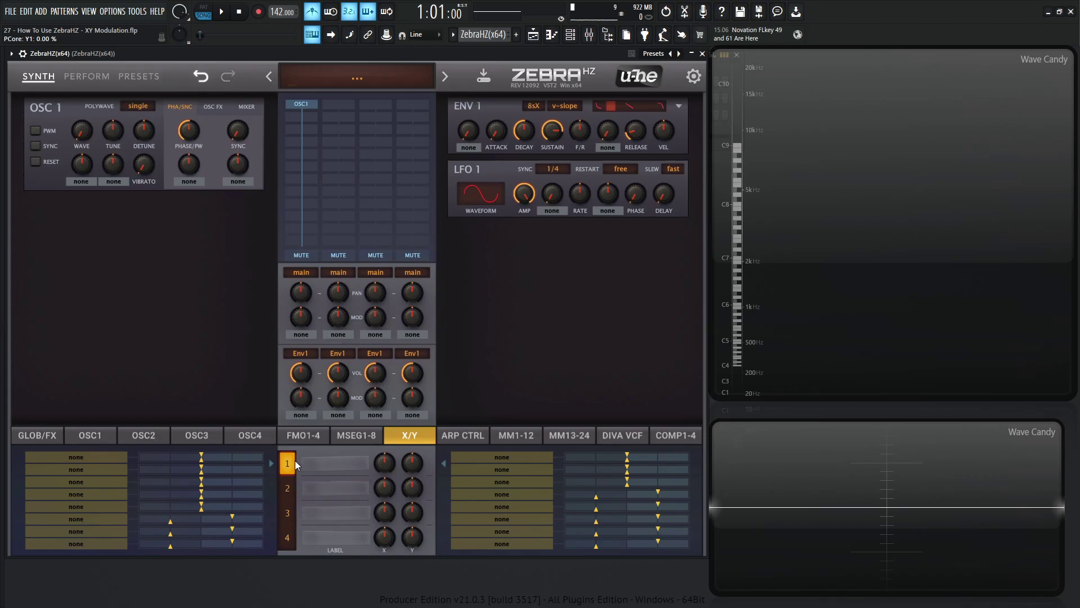
Step: Insert a VCF1 filter below OSC1 and assign its Cutoff as XY pad 1's first X target
left_click(315, 119)
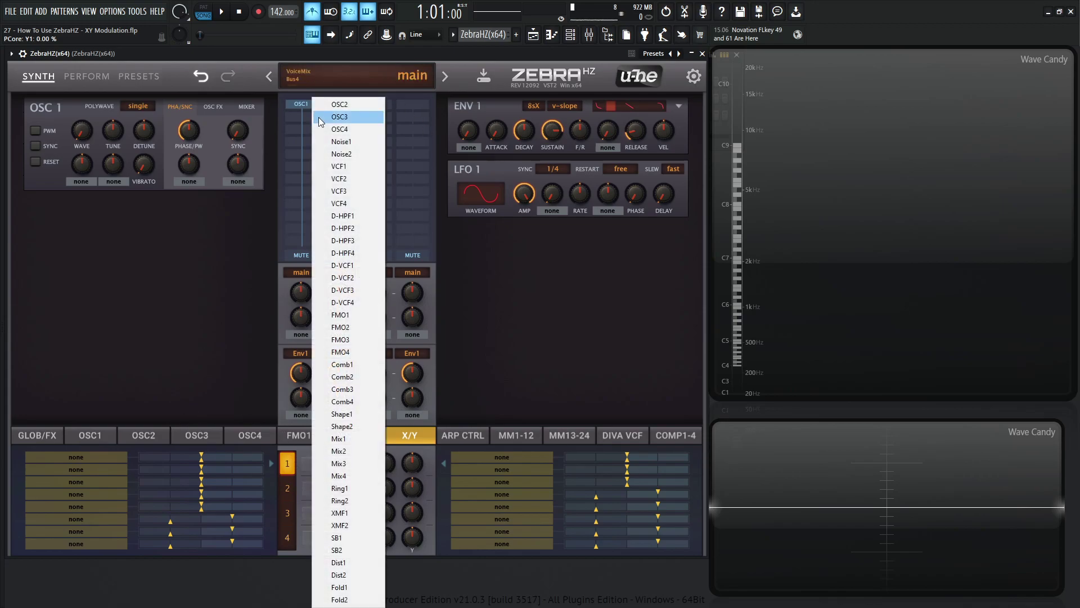
left_click(370, 163)
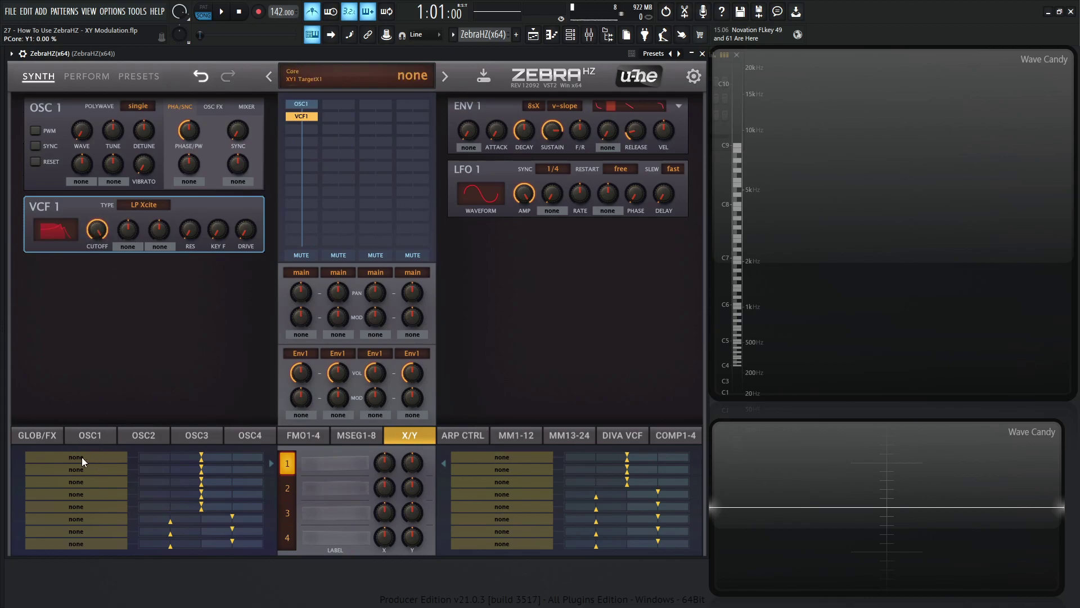
left_click_drag(82, 457, 100, 231)
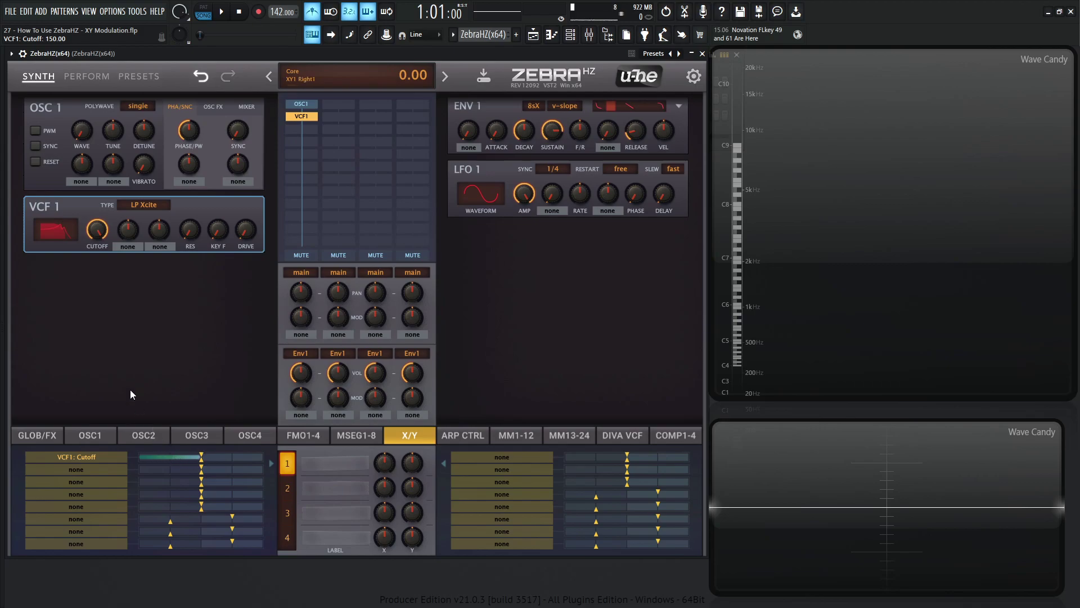
Step: Lower VCF1 cutoff to 0 and stretch the X1 cutoff range from 0.00 to about 103.50
left_click_drag(93, 238, 110, 281)
left_click_drag(103, 230, 105, 298)
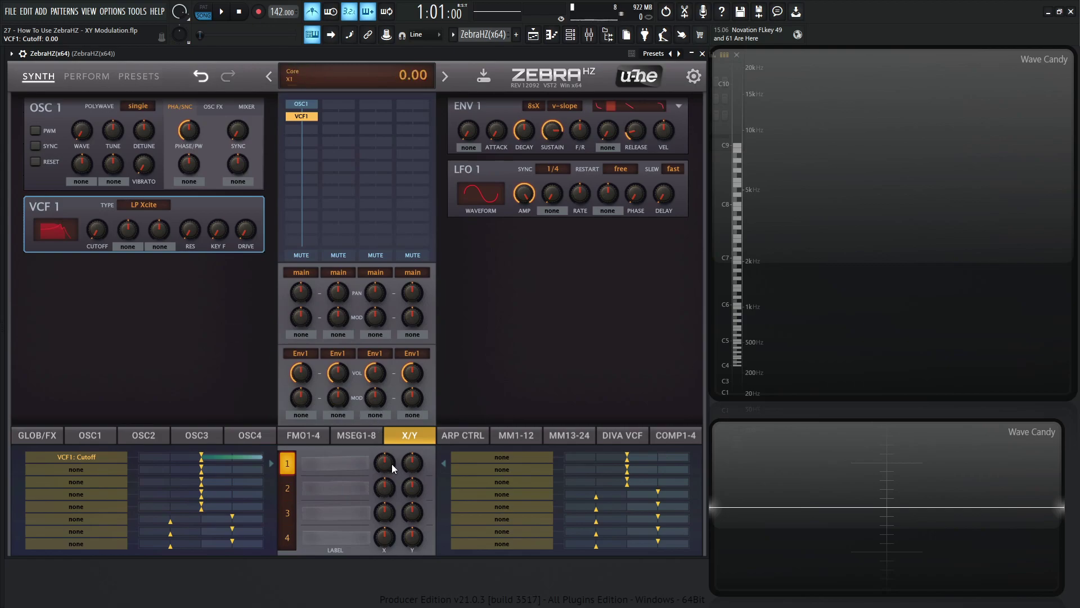
mouse_move(382, 467)
left_mouse_down()
mouse_move(378, 370)
mouse_move(386, 468)
left_mouse_up()
mouse_move(202, 452)
left_mouse_down()
mouse_move(265, 451)
mouse_move(222, 448)
mouse_move(265, 451)
mouse_move(244, 452)
left_mouse_up()
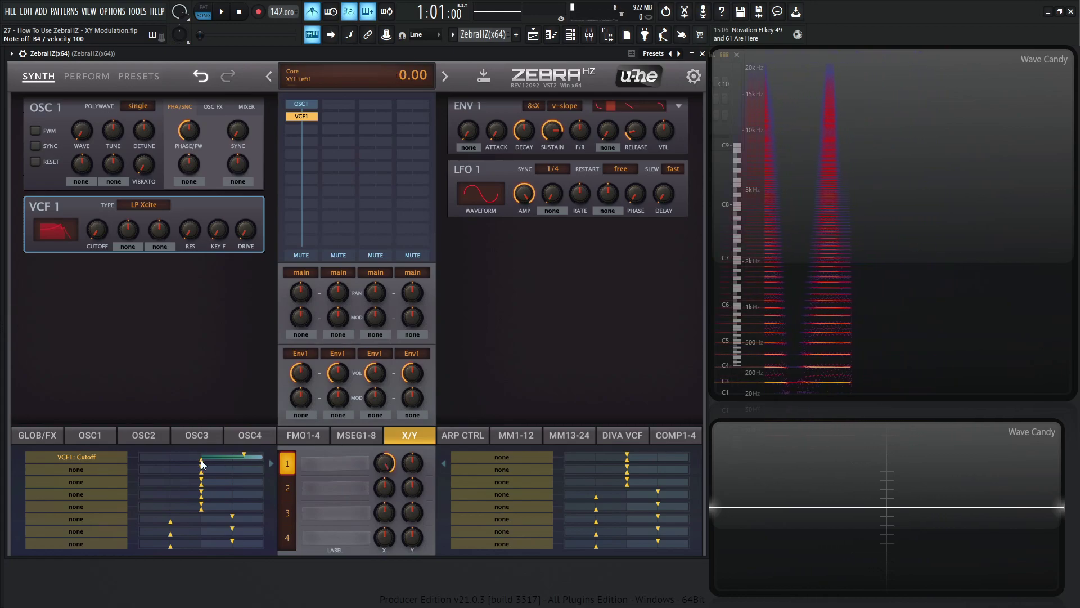
Step: Try X1 cutoff ranges of about 96 and 135, sweeping pad 1's X value and resetting it to zero
mouse_move(249, 457)
left_mouse_down()
mouse_move(232, 451)
mouse_move(241, 451)
left_mouse_up()
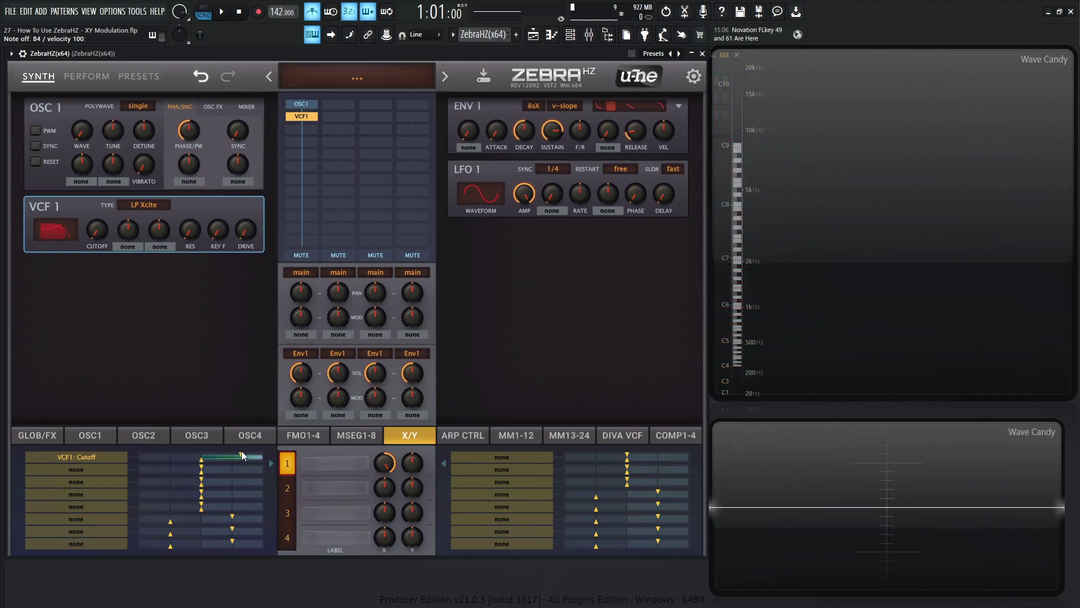
mouse_move(385, 463)
left_mouse_down()
mouse_move(385, 445)
mouse_move(383, 509)
mouse_move(373, 438)
mouse_move(383, 473)
mouse_move(393, 428)
left_mouse_up()
double_click(386, 467)
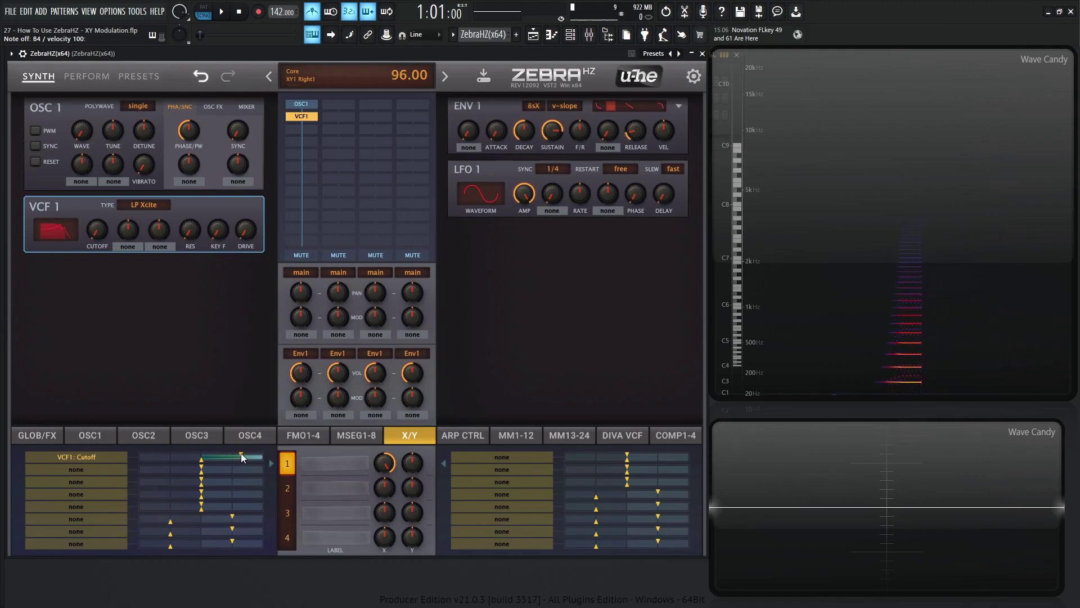
left_click_drag(241, 453, 266, 453)
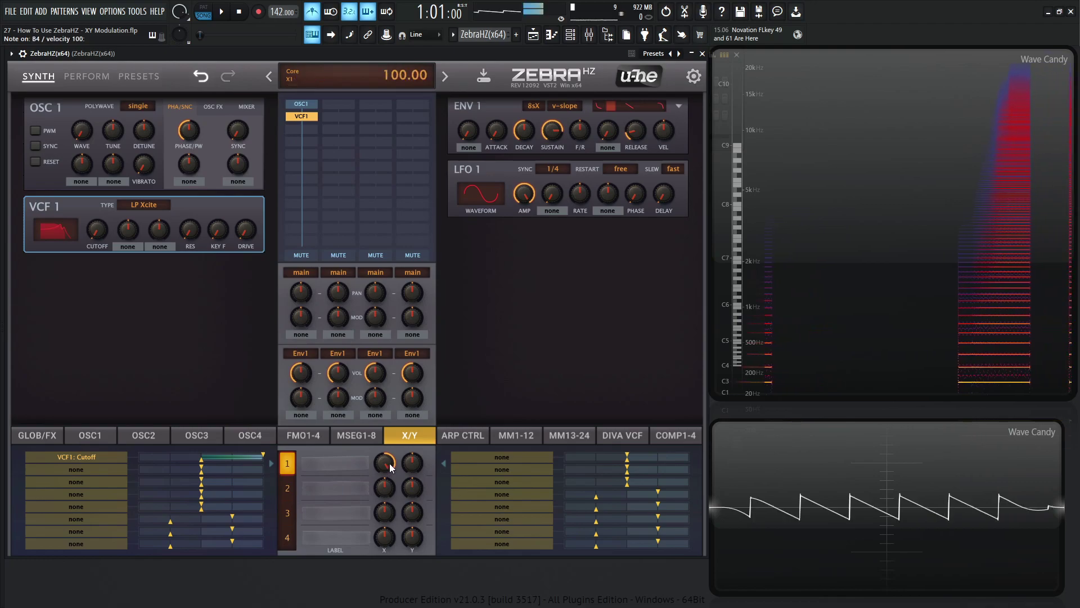
mouse_move(389, 464)
left_mouse_down()
mouse_move(394, 494)
mouse_move(391, 448)
left_mouse_up()
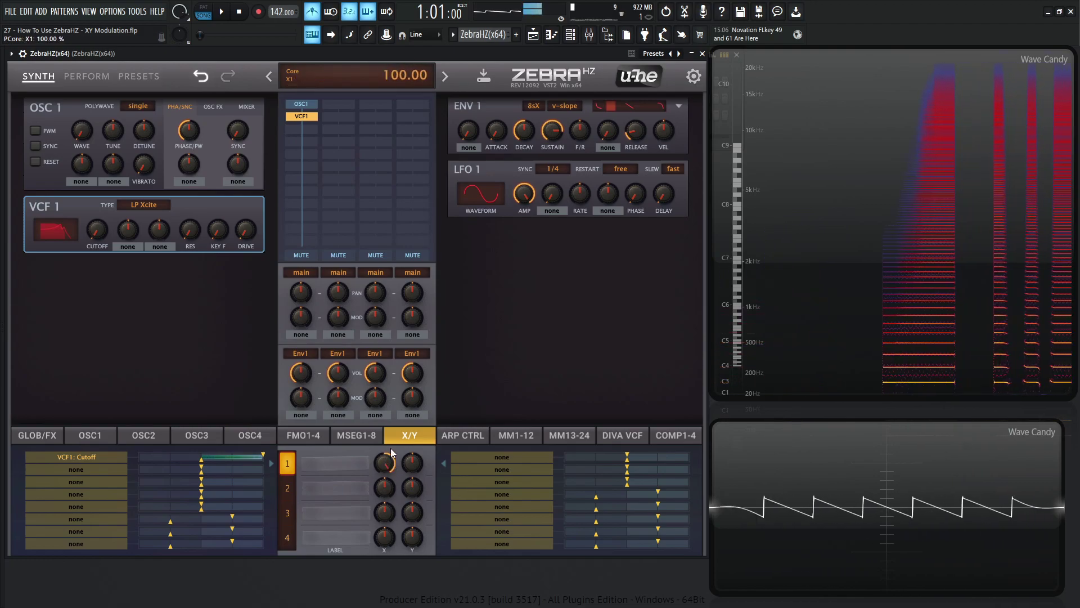
double_click(385, 462)
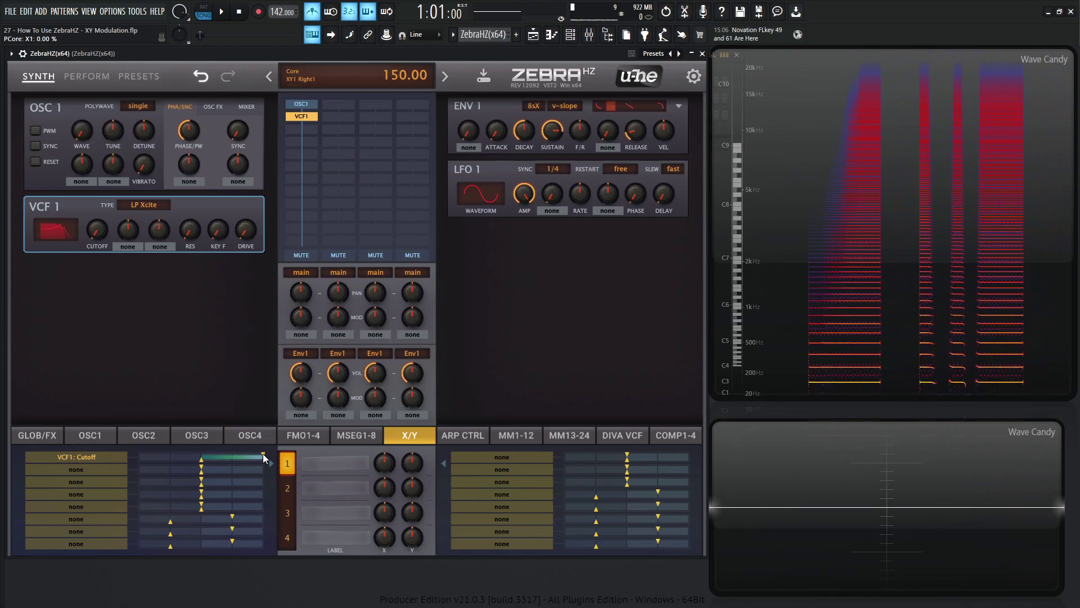
Step: Reset the cutoff range, retest pad 1's X value, then set the range's right end to 150.00
left_click_drag(262, 454, 318, 467)
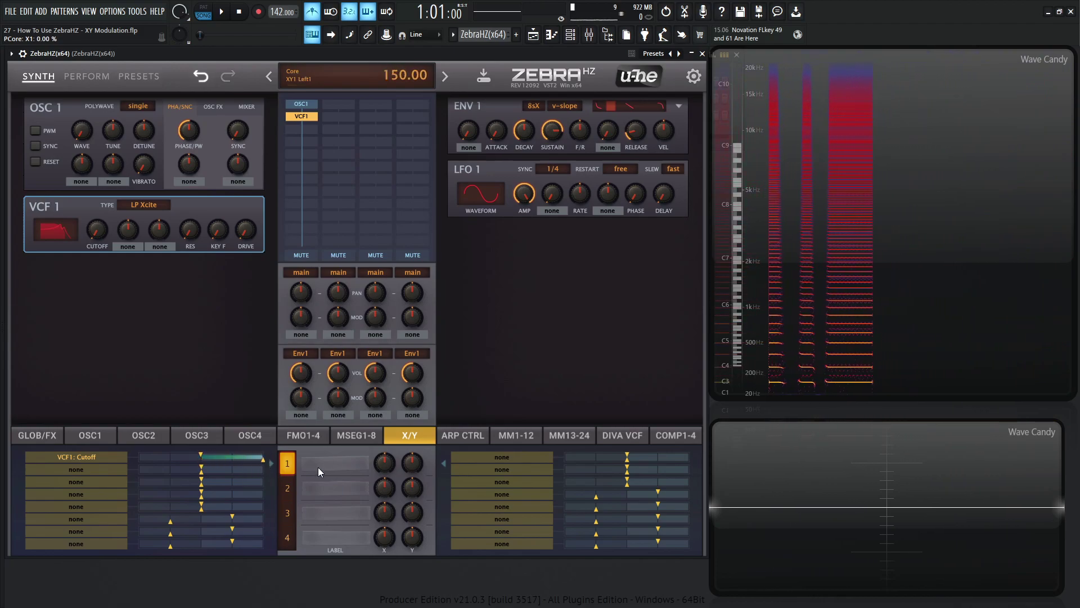
left_click_drag(386, 464, 382, 502)
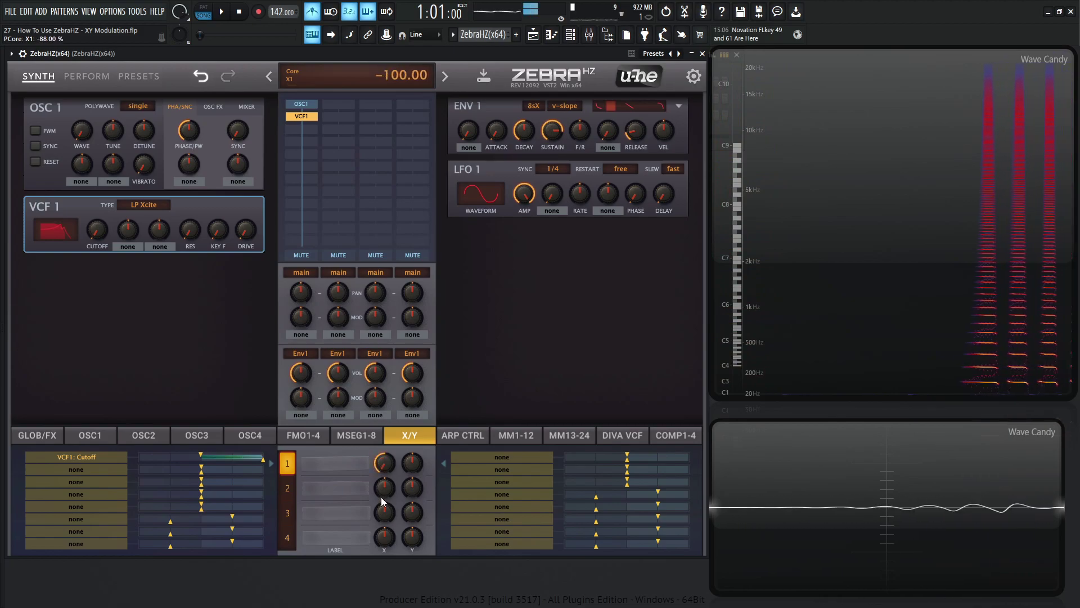
double_click(383, 467)
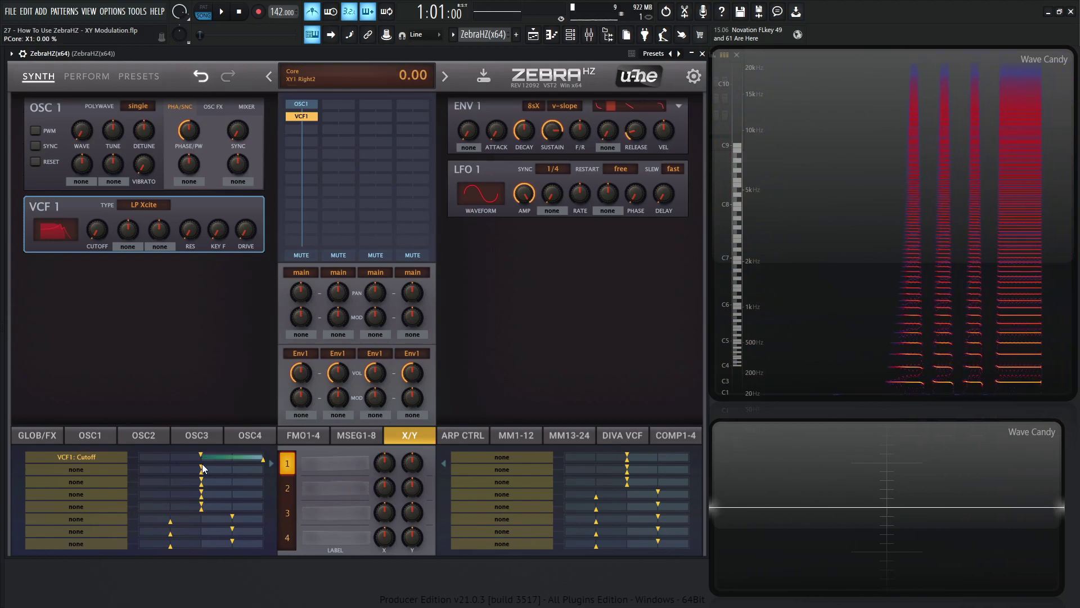
left_click_drag(200, 454, 201, 455)
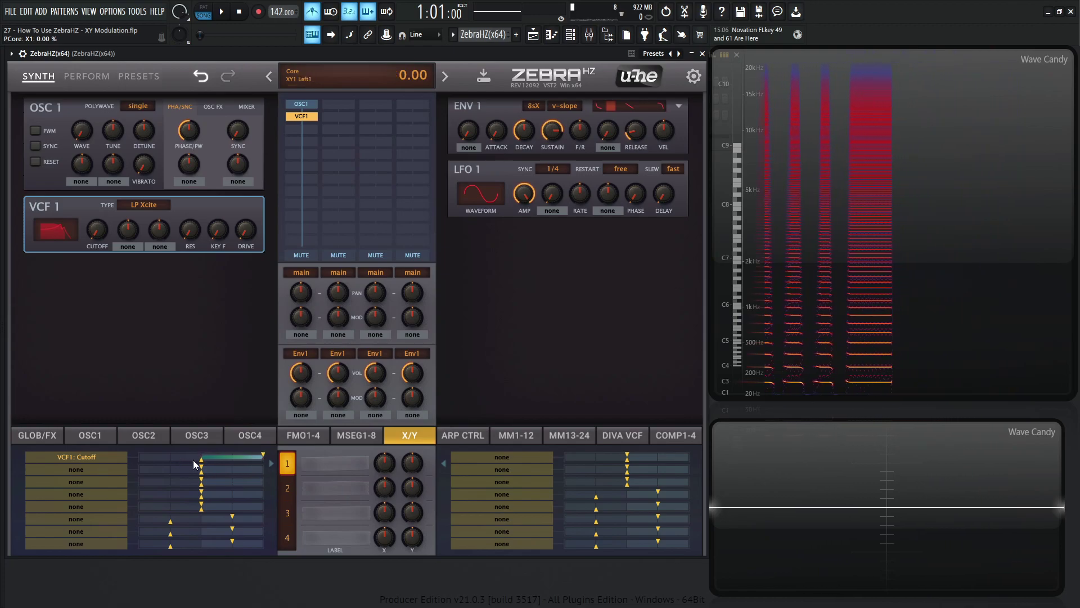
left_click_drag(262, 455, 201, 457)
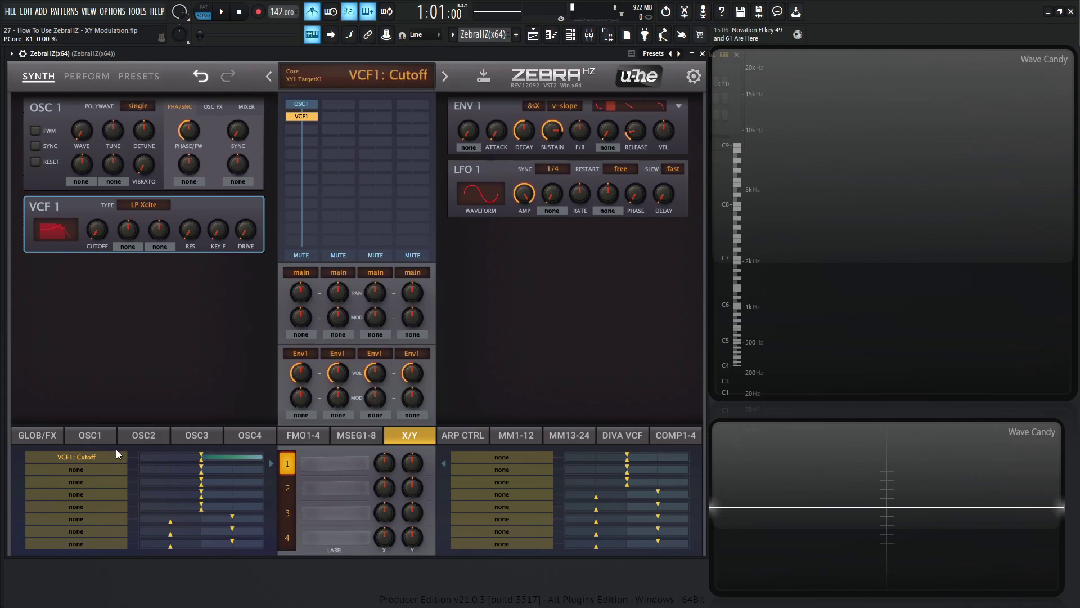
Step: Give cutoff its full X1 range and assign VCF1 Resonance to Y1 at maximum amount
mouse_move(212, 461)
left_mouse_down()
mouse_move(248, 450)
mouse_move(370, 465)
mouse_move(390, 403)
mouse_move(389, 497)
mouse_move(380, 446)
left_mouse_up()
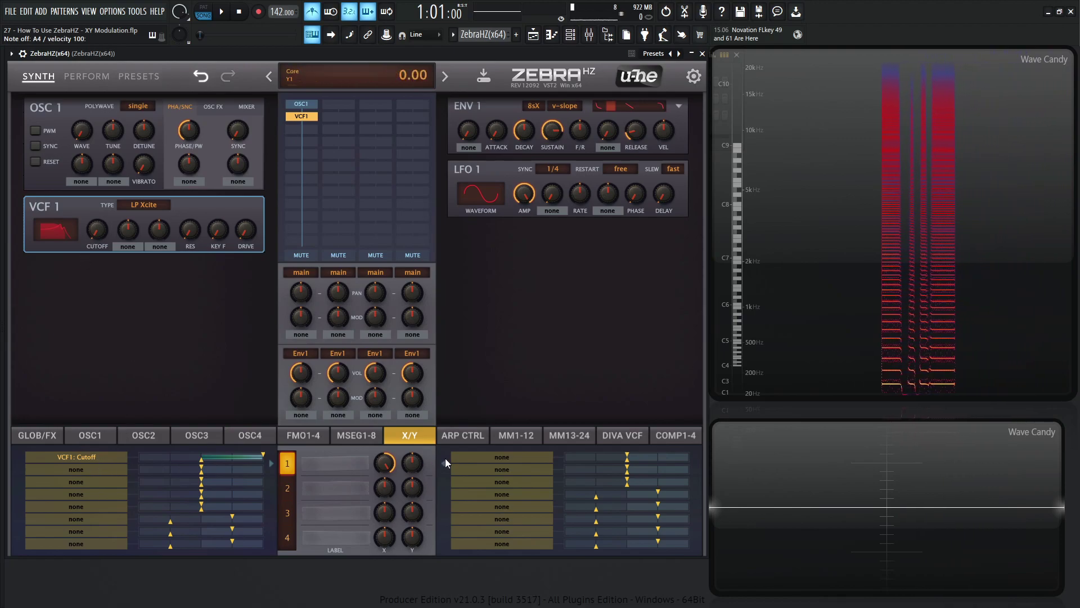
left_click_drag(502, 456, 198, 237)
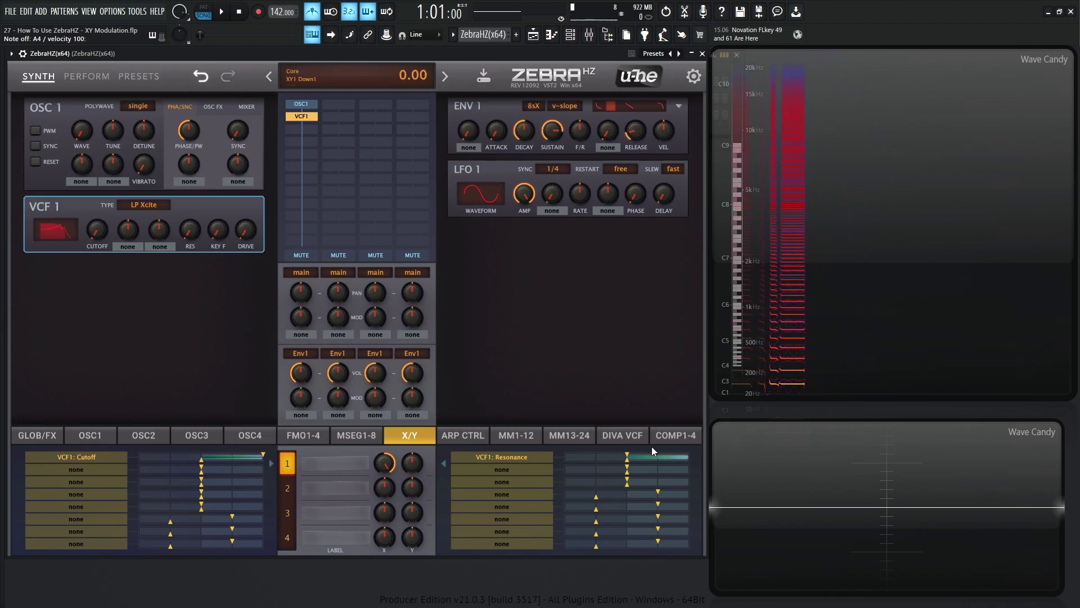
left_click_drag(626, 453, 712, 441)
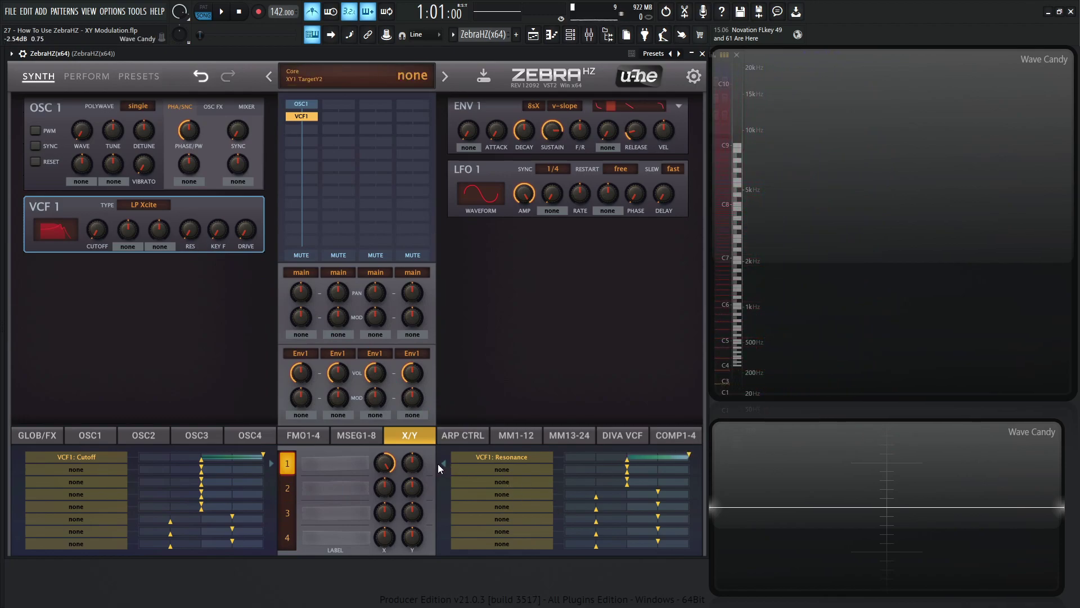
Step: Test pad 1 by raising Y to 100 and varying X and Y to hear cutoff and resonance
left_click_drag(415, 464, 418, 434)
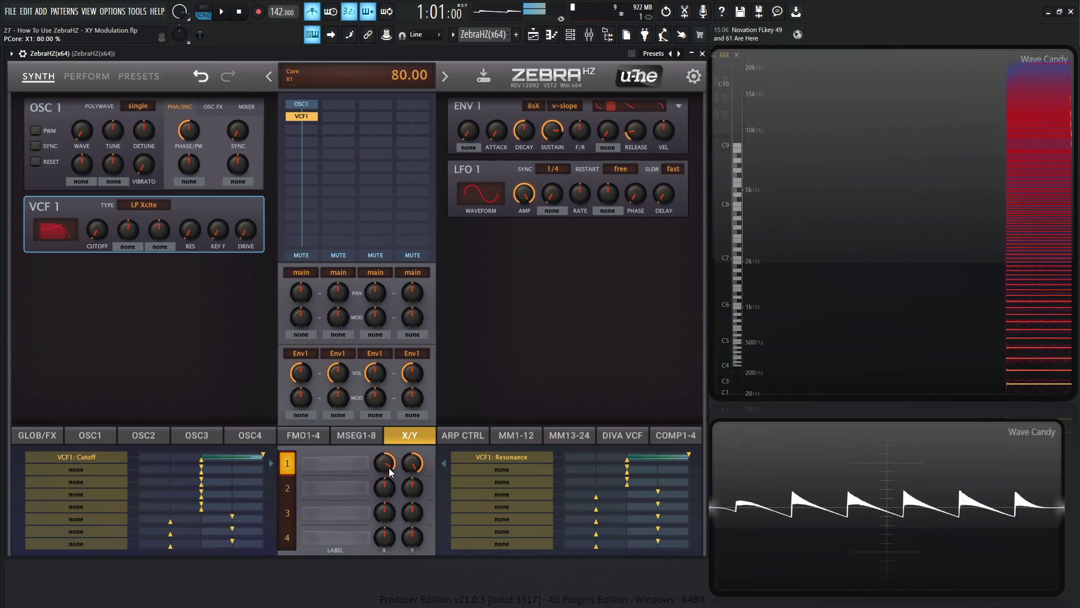
left_click_drag(390, 468, 387, 475)
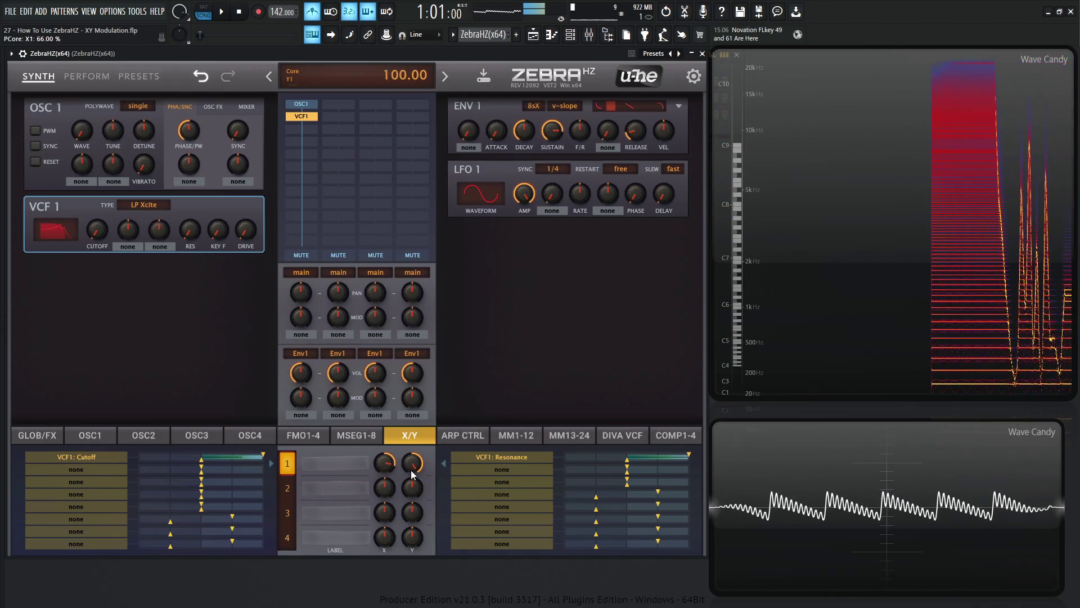
mouse_move(411, 471)
left_mouse_down()
mouse_move(413, 485)
mouse_move(413, 467)
mouse_move(393, 461)
left_mouse_up()
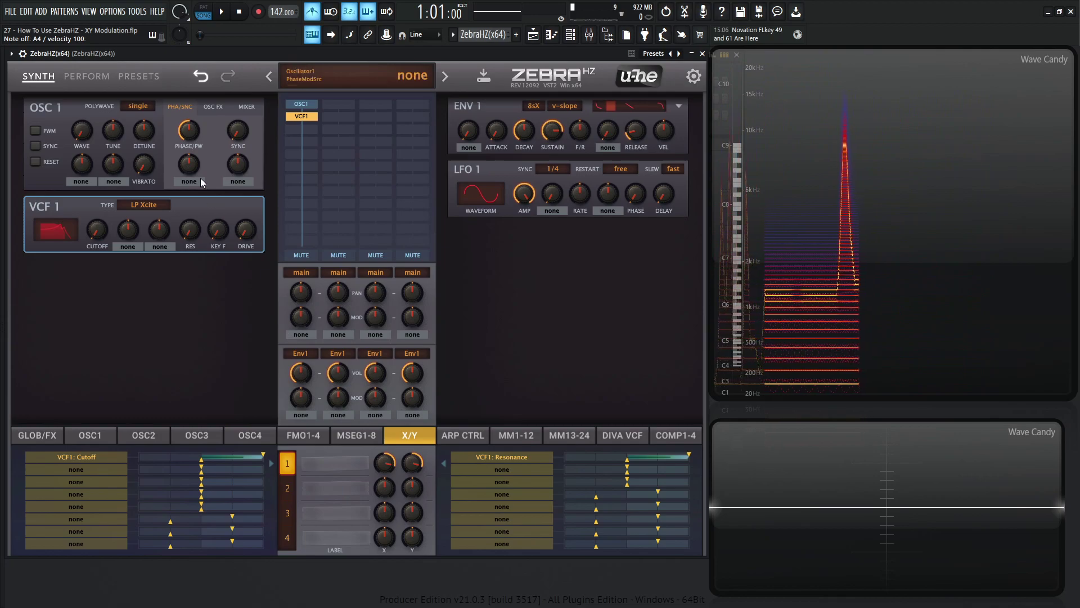
Step: Show the PERFORM pads and label XY pad 1 'cut and res'
left_click(95, 77)
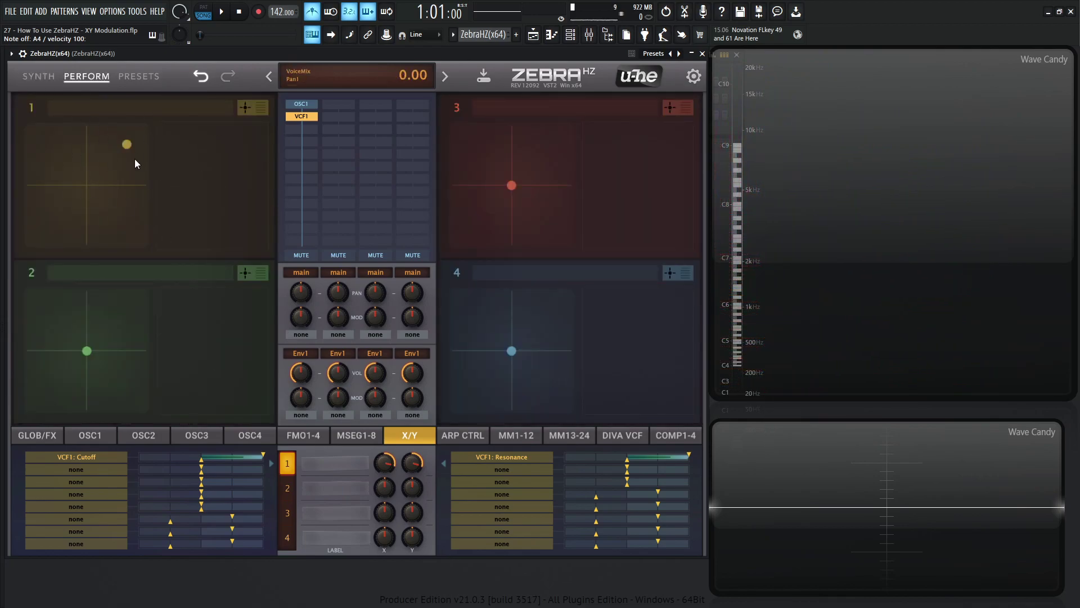
double_click(315, 464)
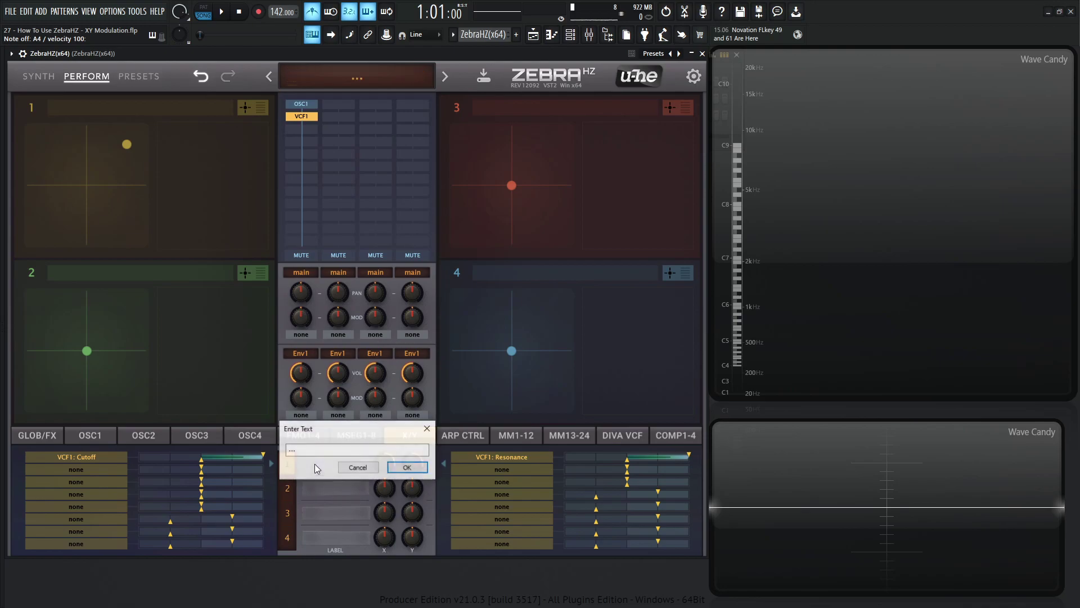
type("cut and res")
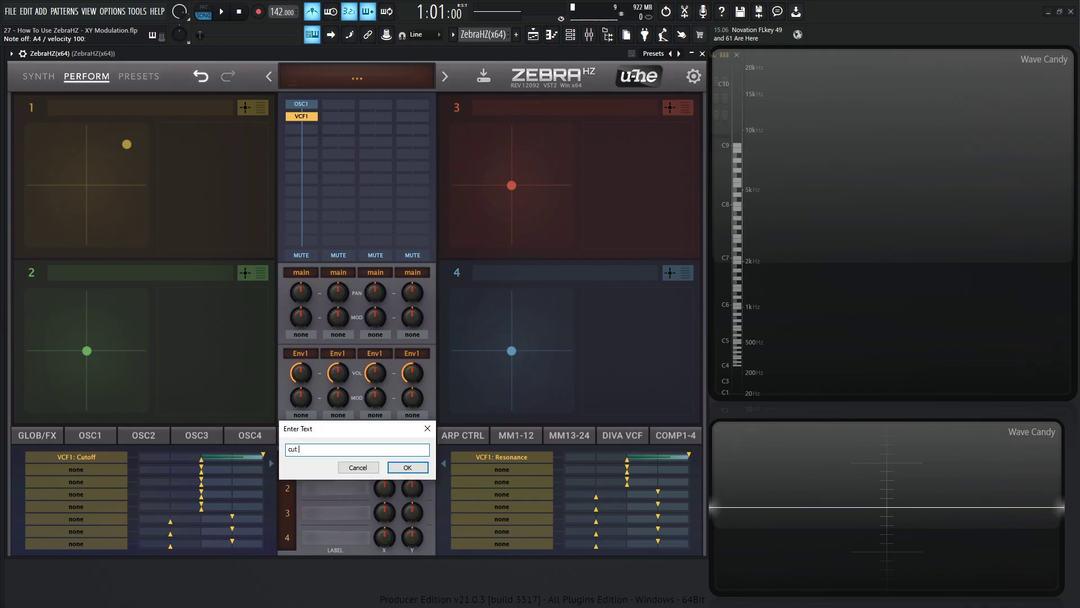
left_click(415, 467)
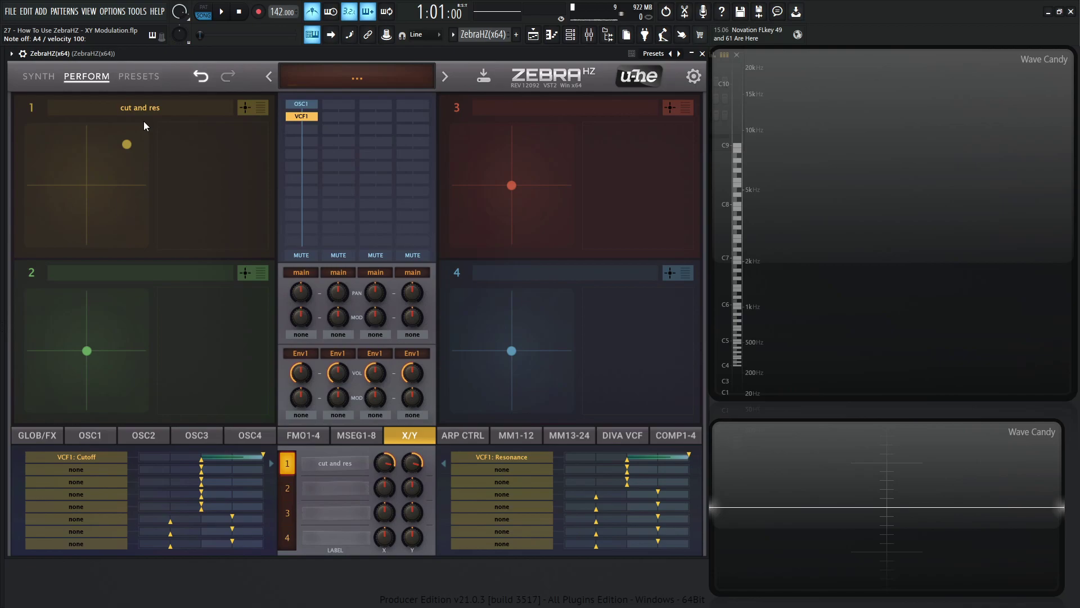
left_click_drag(126, 146, 106, 161)
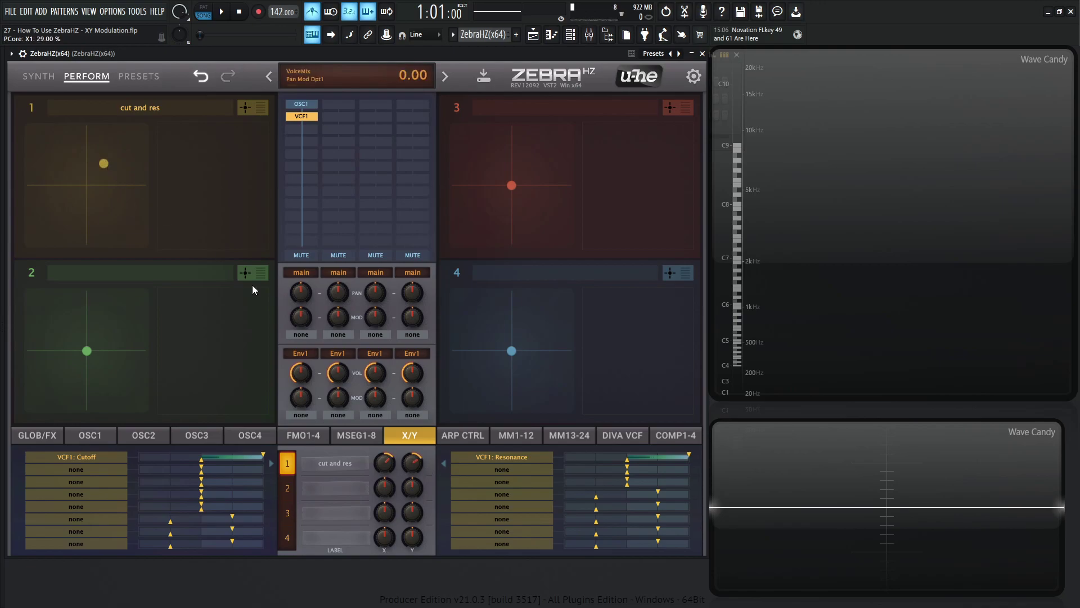
mouse_move(106, 163)
left_mouse_down()
mouse_move(79, 134)
mouse_move(125, 160)
mouse_move(113, 170)
mouse_move(116, 150)
mouse_move(115, 163)
left_mouse_up()
left_click_drag(113, 161, 128, 130)
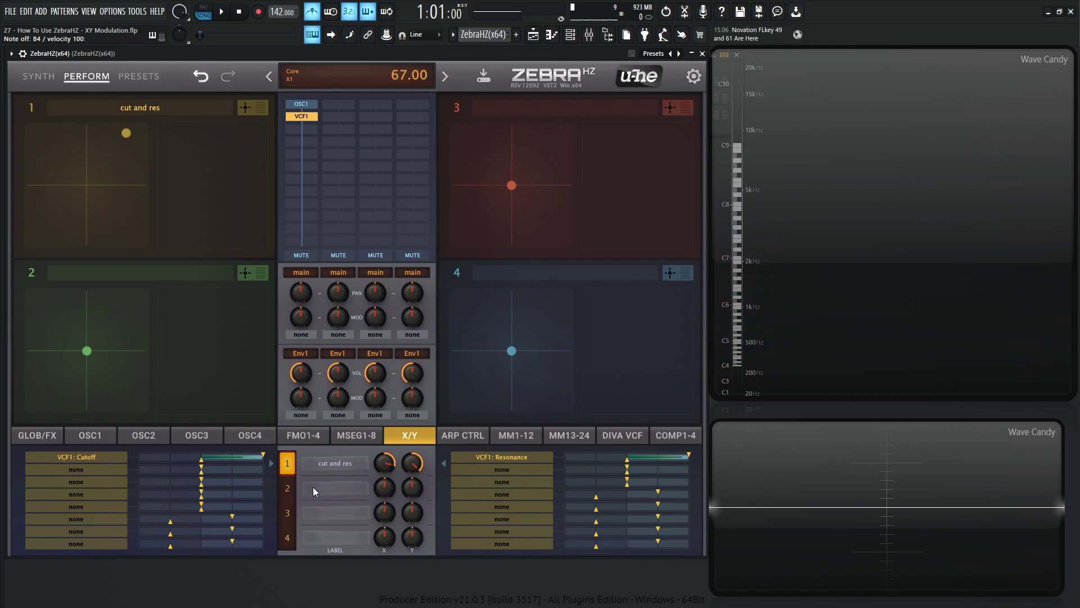
Step: Confirm XY pads 2, 3 and 4 have no targets, return to pad 1, then view the MSEG and OSC1 pages
left_click(286, 489)
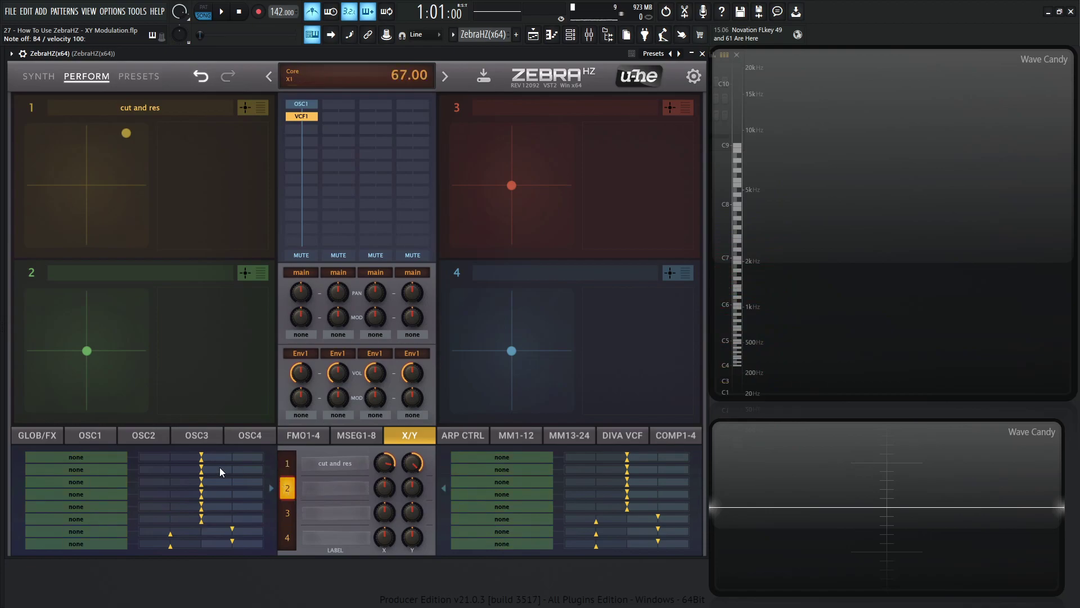
left_click(288, 512)
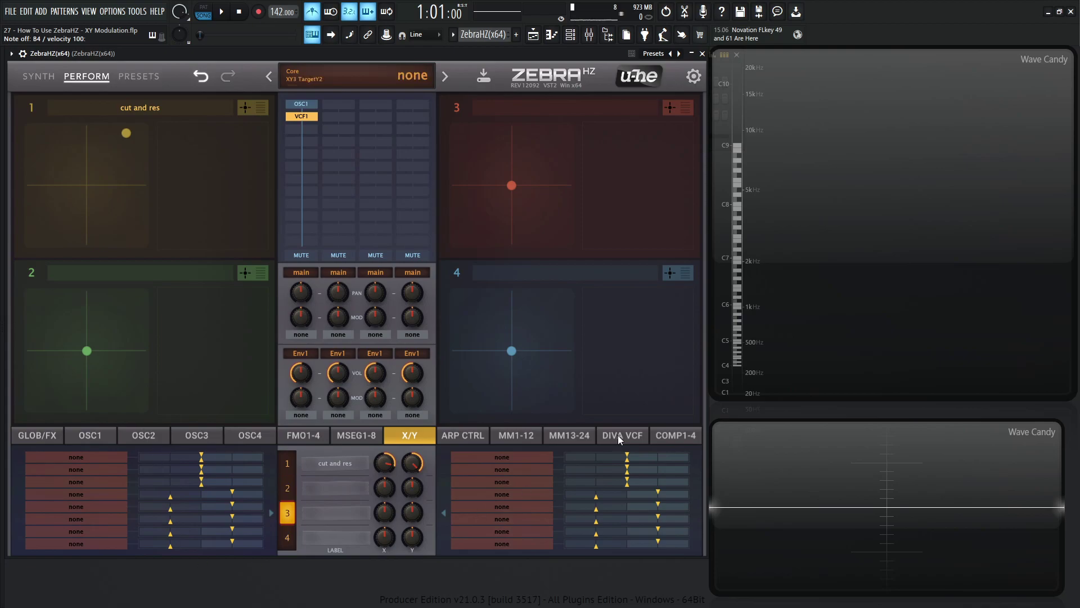
left_click(286, 532)
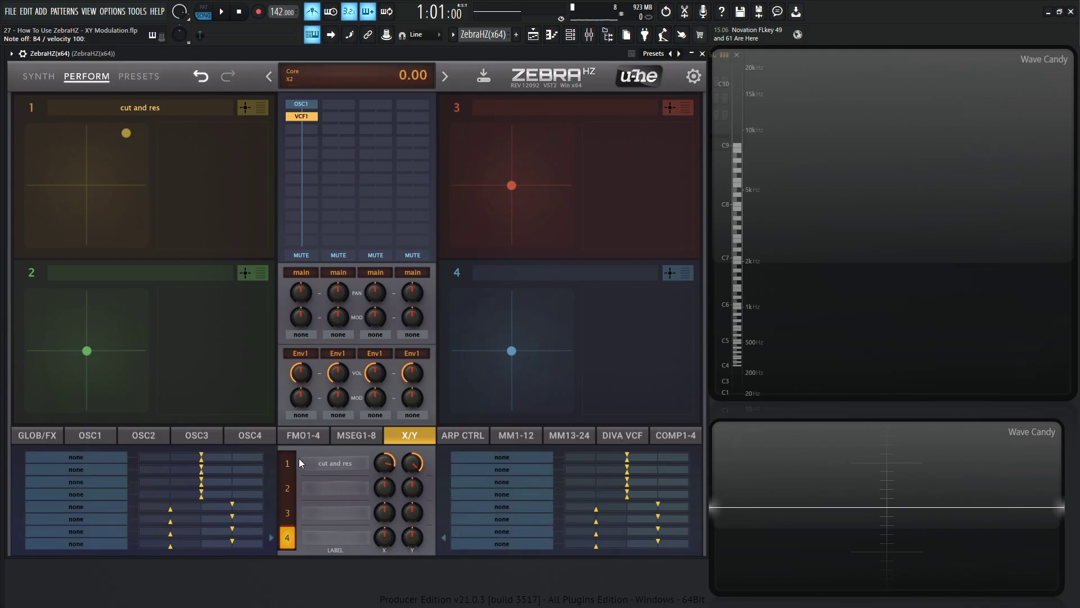
left_click(286, 465)
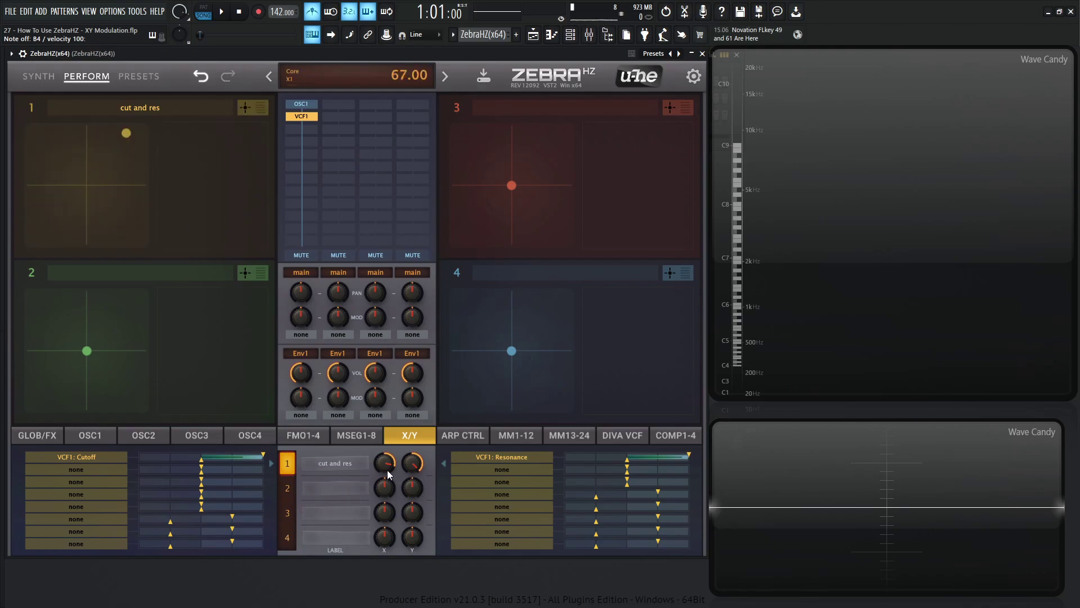
left_click(356, 435)
left_click(84, 435)
Step: Show GLOB/FX and pad 1's target list (Cutoff on X1, Resonance on Y1), leaving X2 unassigned
left_click(37, 435)
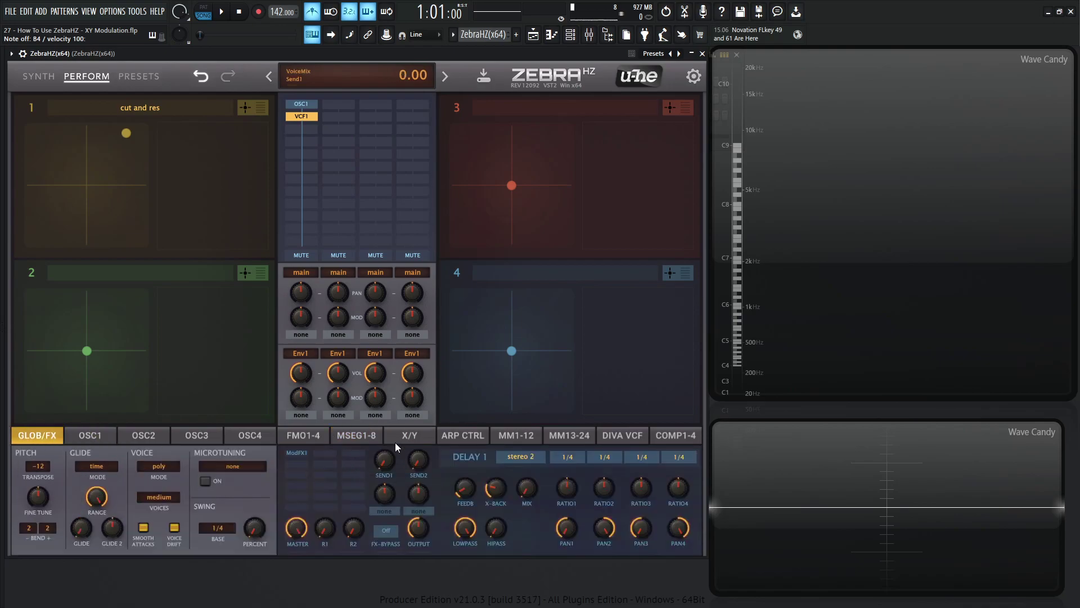
left_click(257, 109)
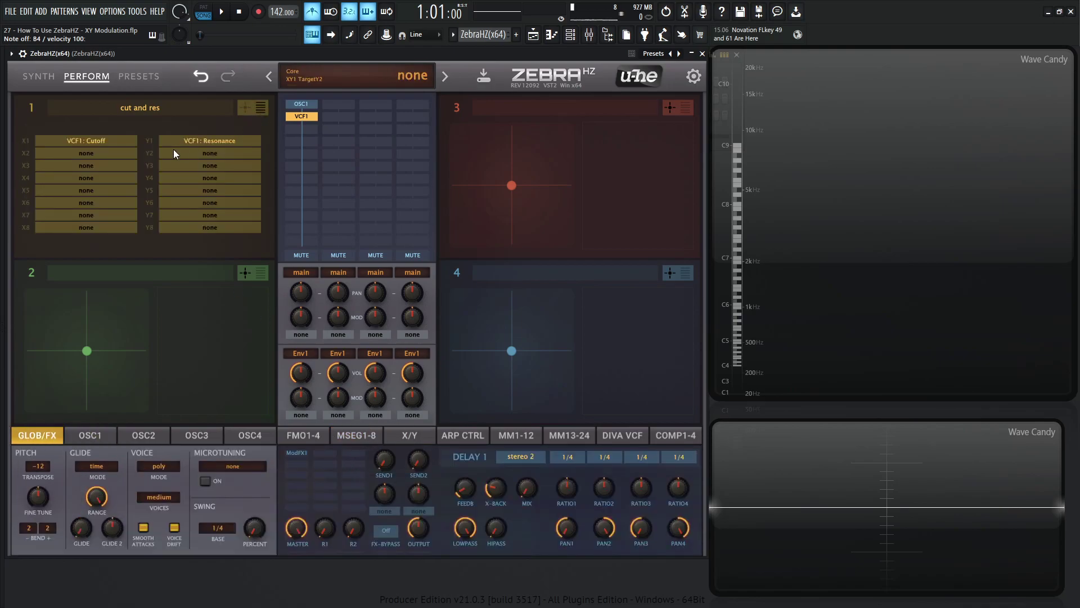
mouse_move(88, 151)
left_mouse_down()
mouse_move(265, 424)
mouse_move(335, 419)
mouse_move(77, 188)
mouse_move(93, 154)
left_mouse_up()
left_click(90, 151)
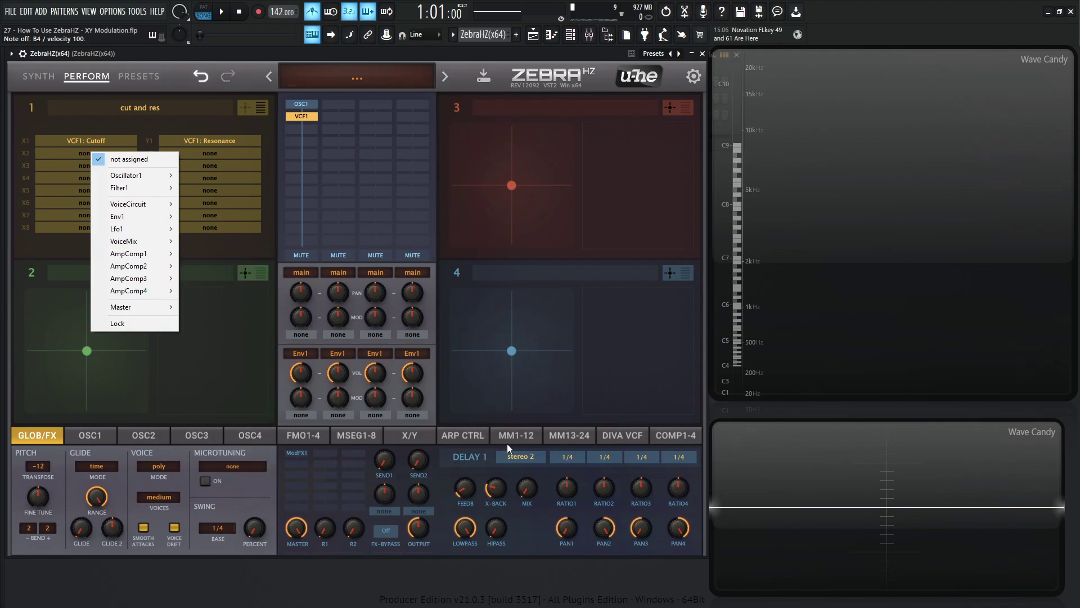
left_click(273, 235)
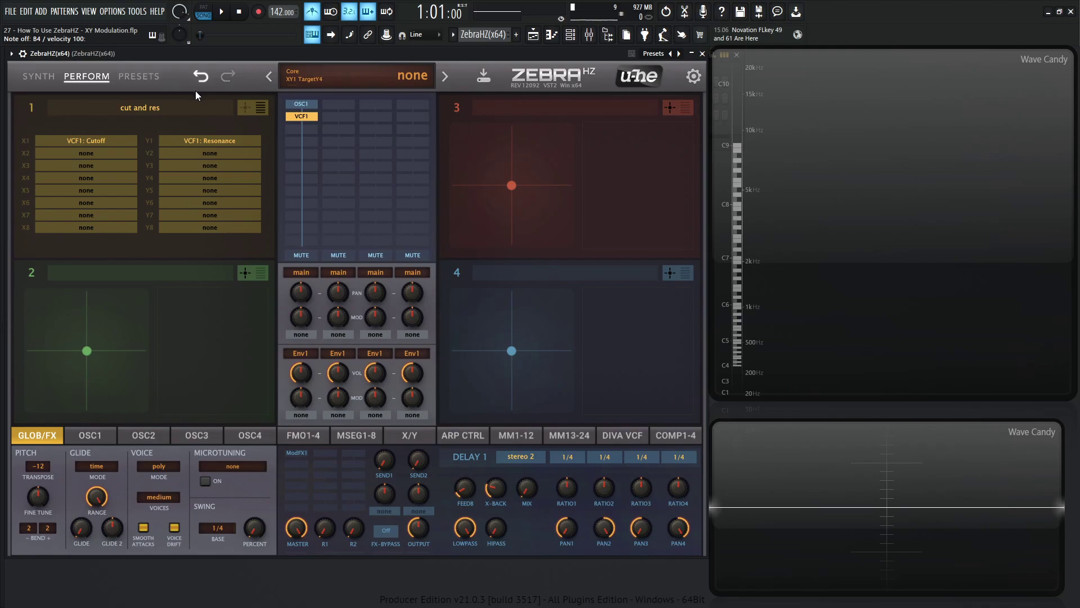
Step: Switch Zebra HZ back to the SYNTH page with the OSC 1, VCF 1, ENV 1 and LFO 1 panels
left_click(39, 76)
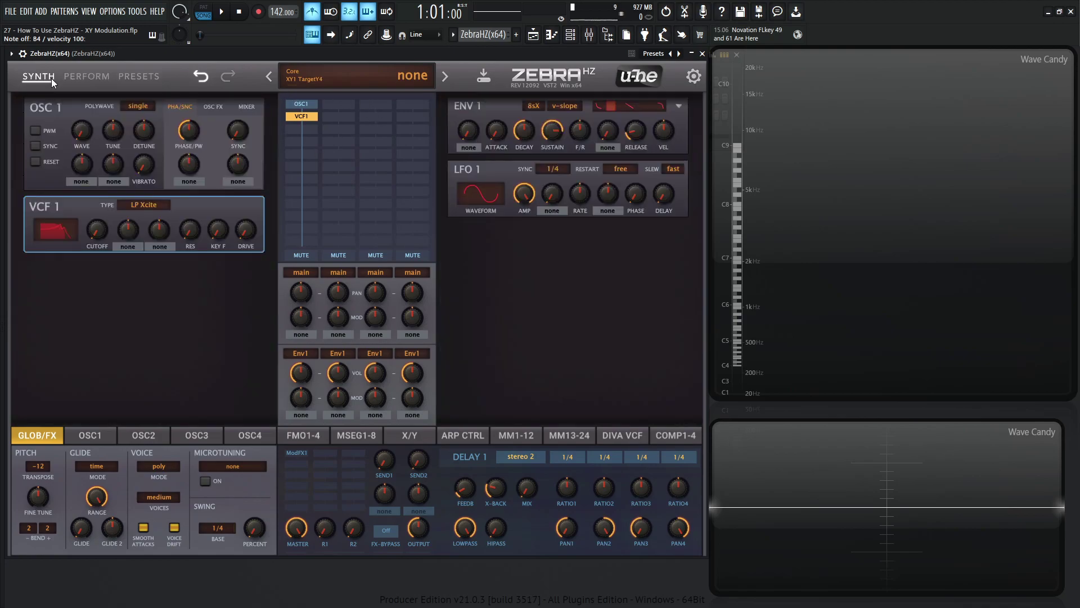